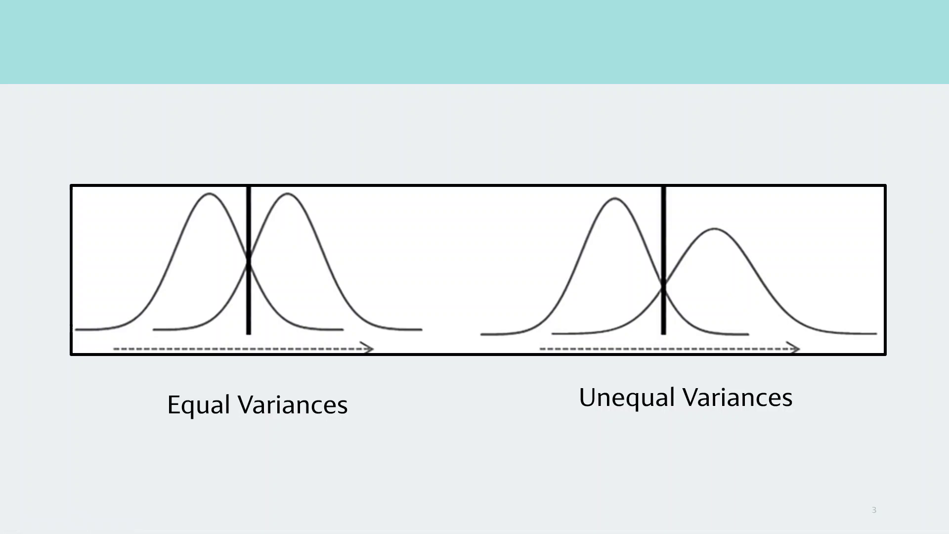
End the slideshow to get back to Normal view on slide 3 of the 'Youtube templates' deck.
key("Escape")
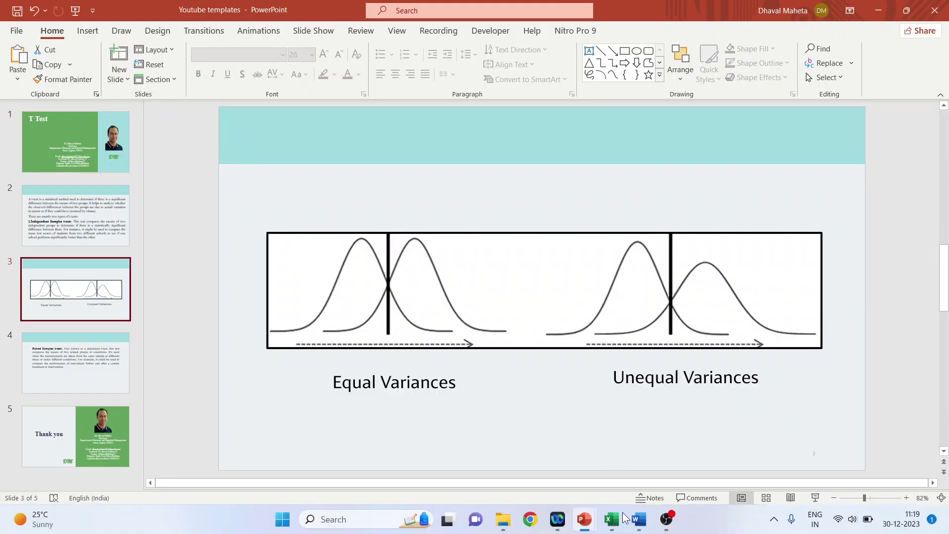
Switch to Excel's Sheet2 and highlight the Section A (A1:A10) and Section B (B1:B10) marks.
left_click(622, 523)
key("ctrl+a")
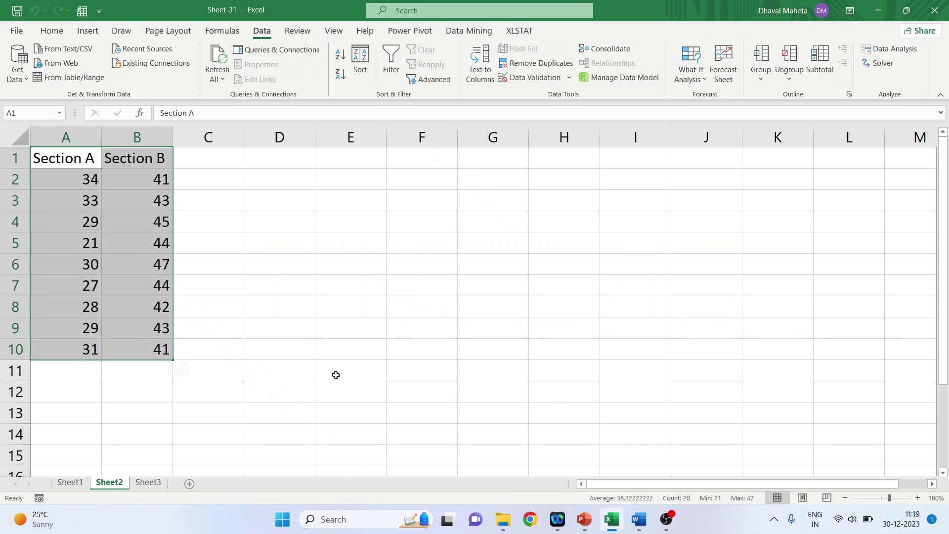
left_click(335, 375)
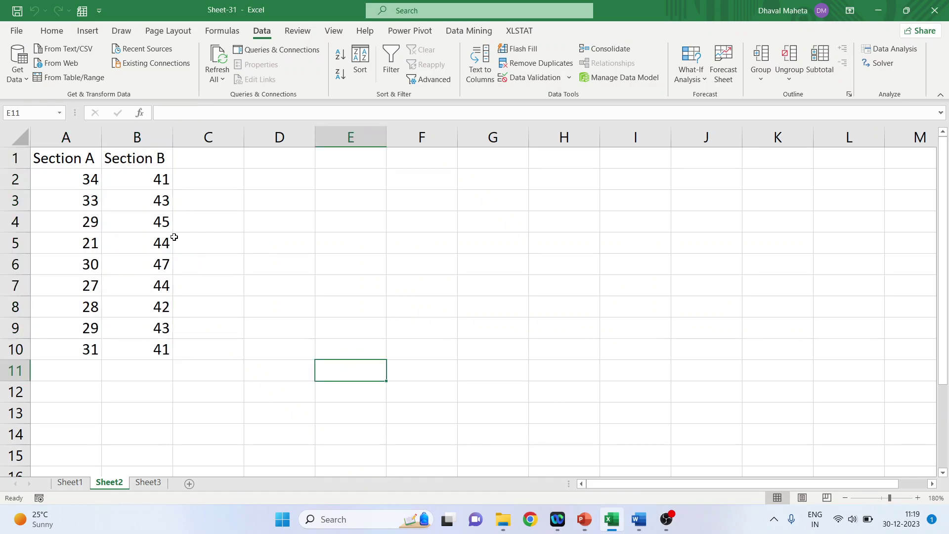
left_click_drag(82, 160, 95, 348)
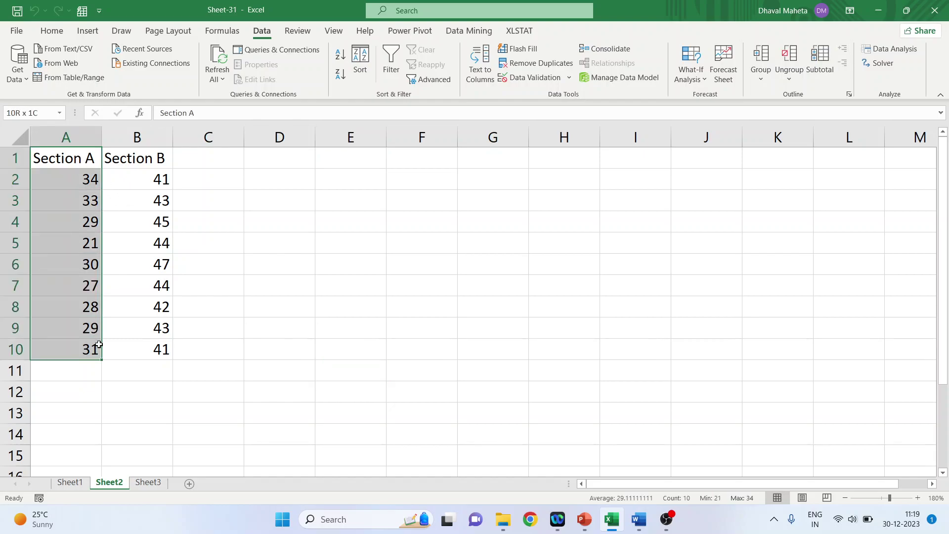
left_click_drag(142, 158, 131, 348)
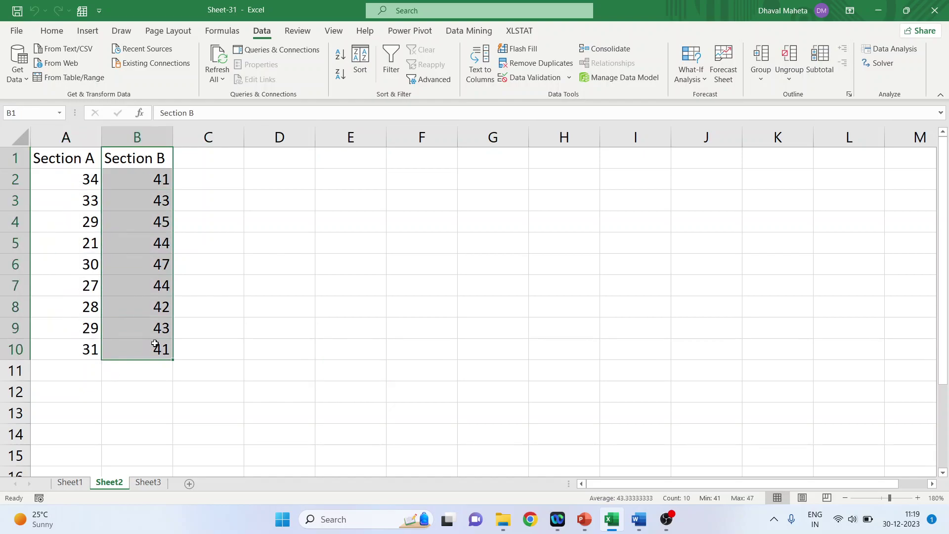
left_click(319, 283)
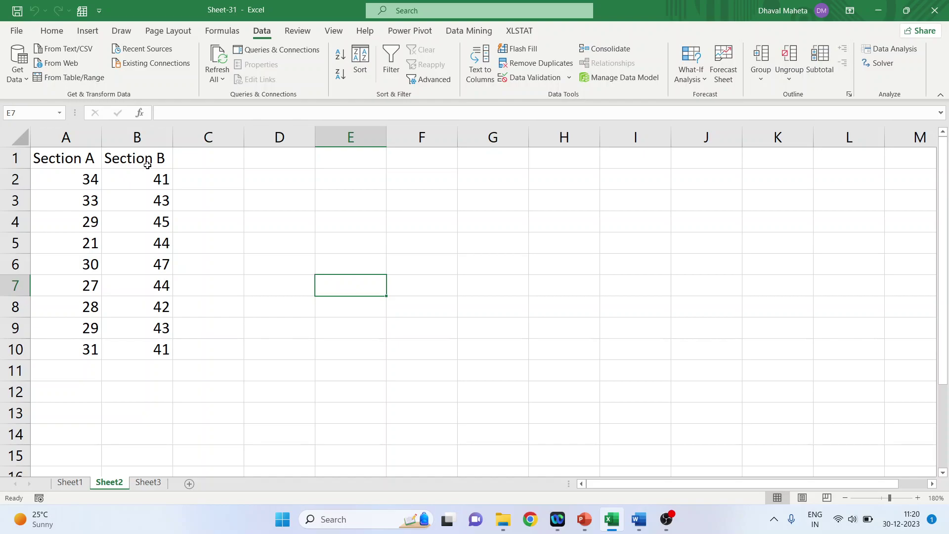
left_click(17, 31)
left_click(52, 481)
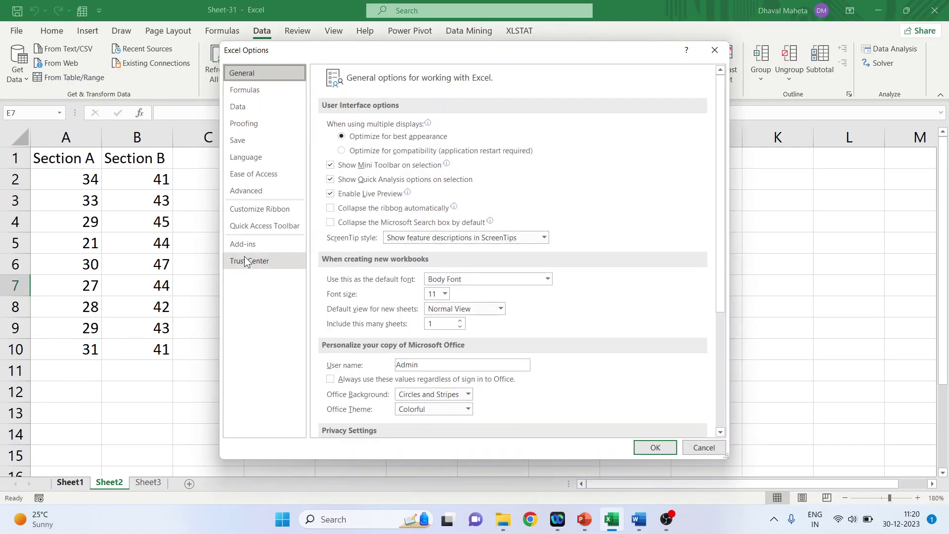
left_click(248, 248)
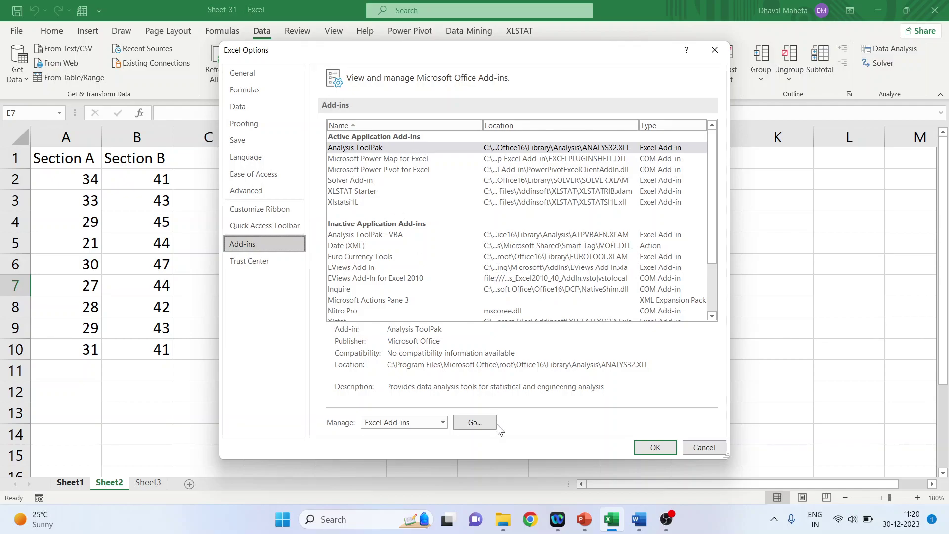
left_click(475, 423)
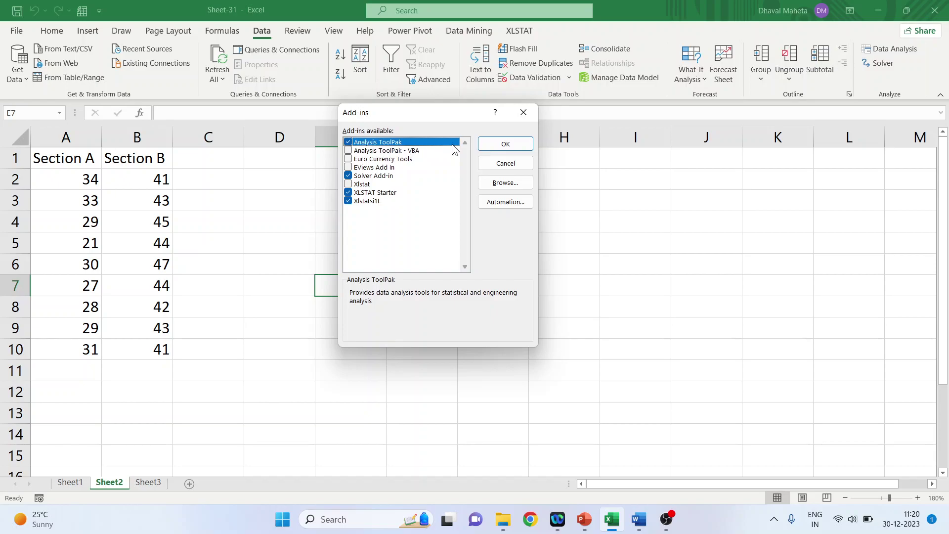
left_click(495, 145)
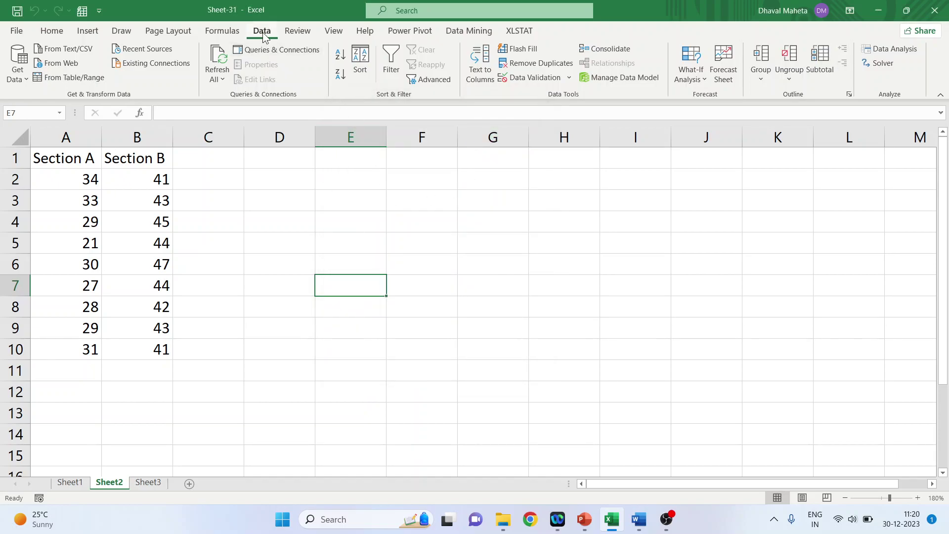
Open the Data Analysis tools, then refer to PowerPoint's equal vs unequal variances slide.
left_click(897, 52)
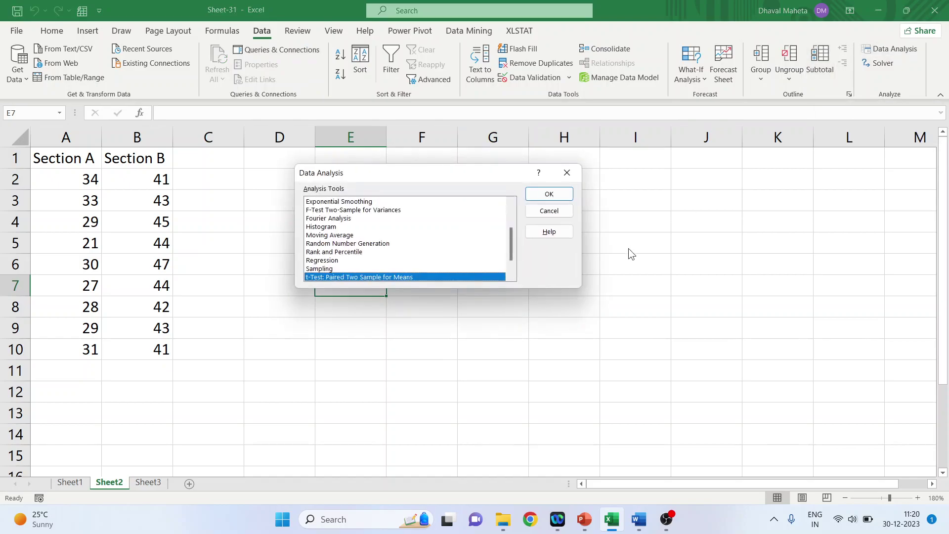
left_click_drag(511, 242, 511, 253)
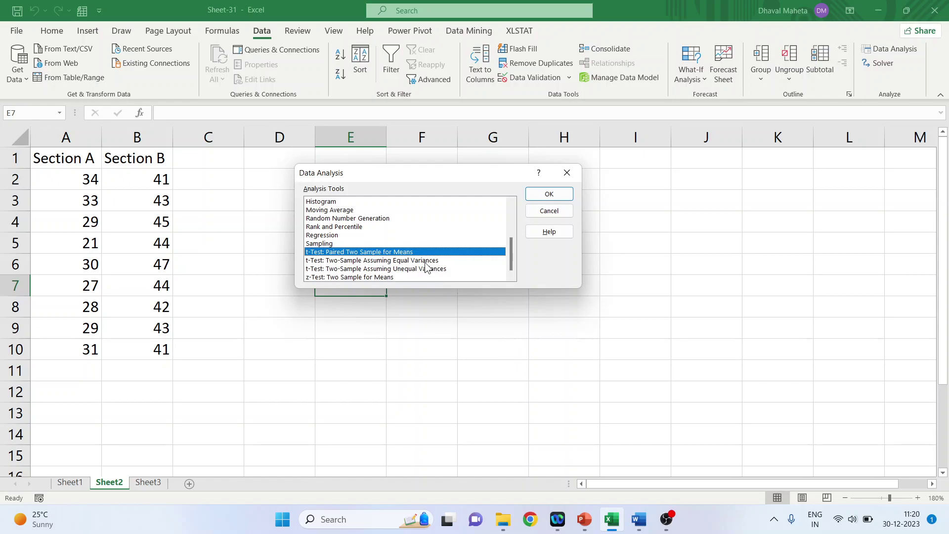
left_click(587, 519)
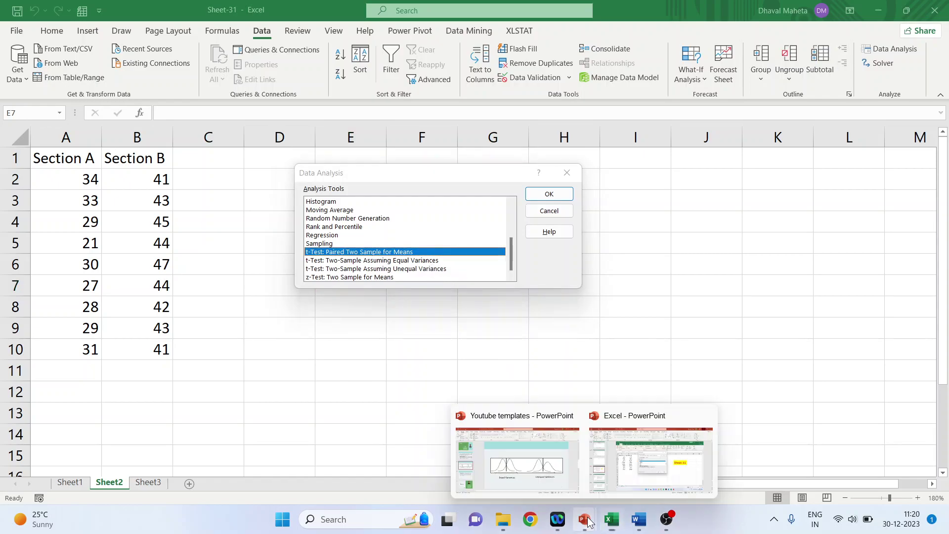
left_click(561, 478)
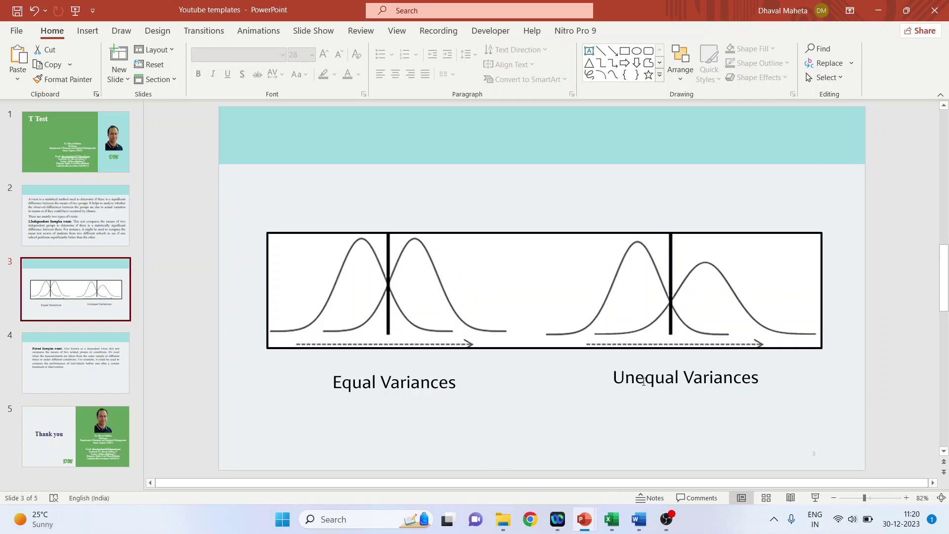
Back in Excel, select t-Test: Two-Sample Assuming Equal Variances.
mouse_move(612, 519)
left_click(610, 457)
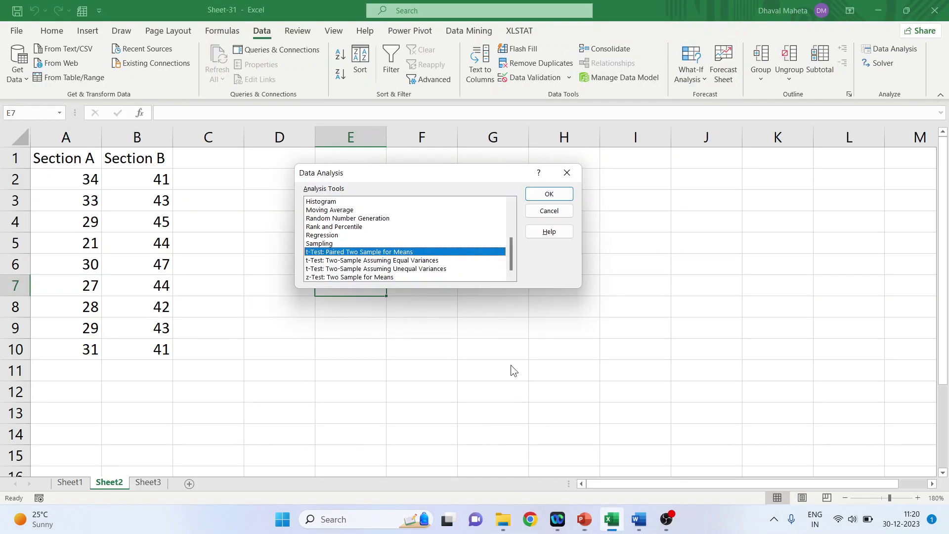
left_click(395, 260)
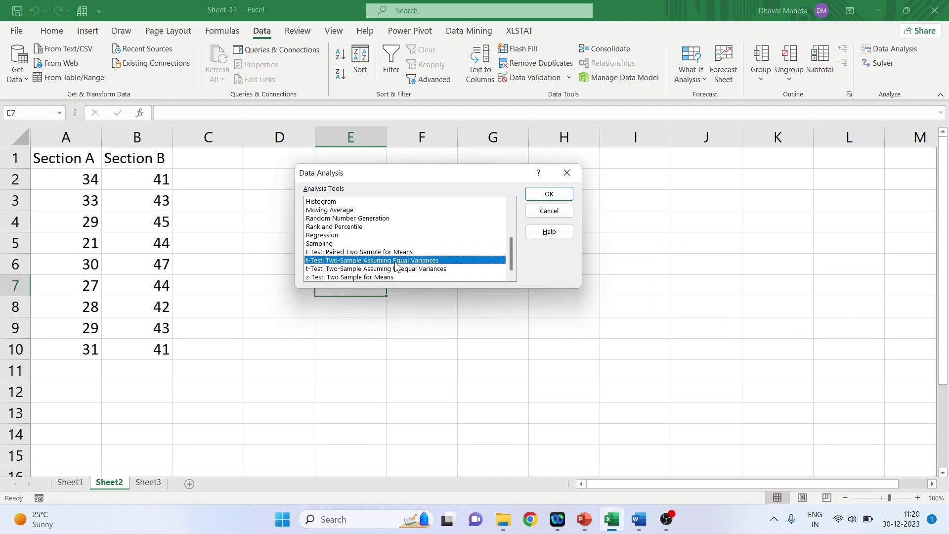
Run the equal-variances t-test with Variable 1 A1:A10, Variable 2 B1:B10, Labels and alpha 0.05.
left_click(545, 197)
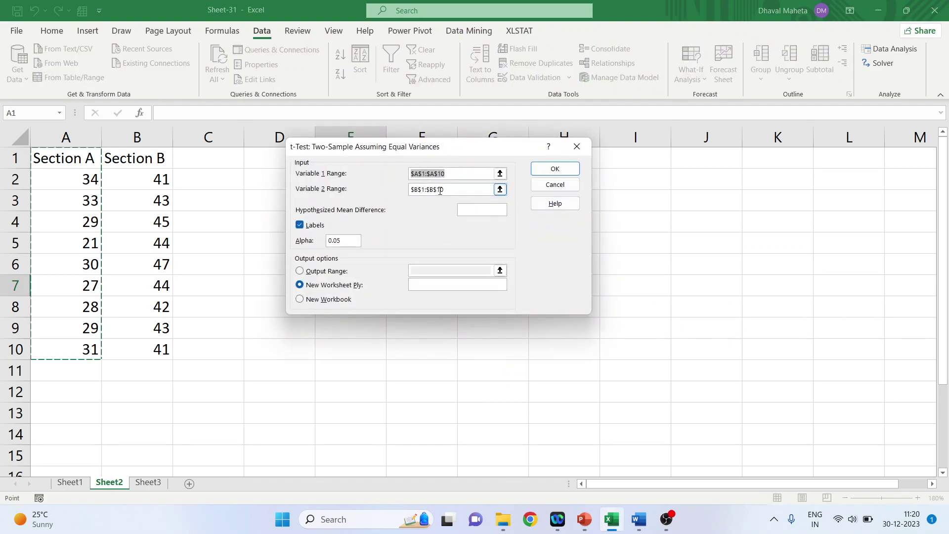
left_click(456, 174)
key("BackSpace")
key("BackSpace")
key("BackSpace")
key("BackSpace")
key("BackSpace")
key("BackSpace")
key("BackSpace")
key("BackSpace")
key("BackSpace")
key("BackSpace")
left_click(455, 191)
key("BackSpace")
key("BackSpace")
key("BackSpace")
key("BackSpace")
key("BackSpace")
key("BackSpace")
key("BackSpace")
key("BackSpace")
key("BackSpace")
key("BackSpace")
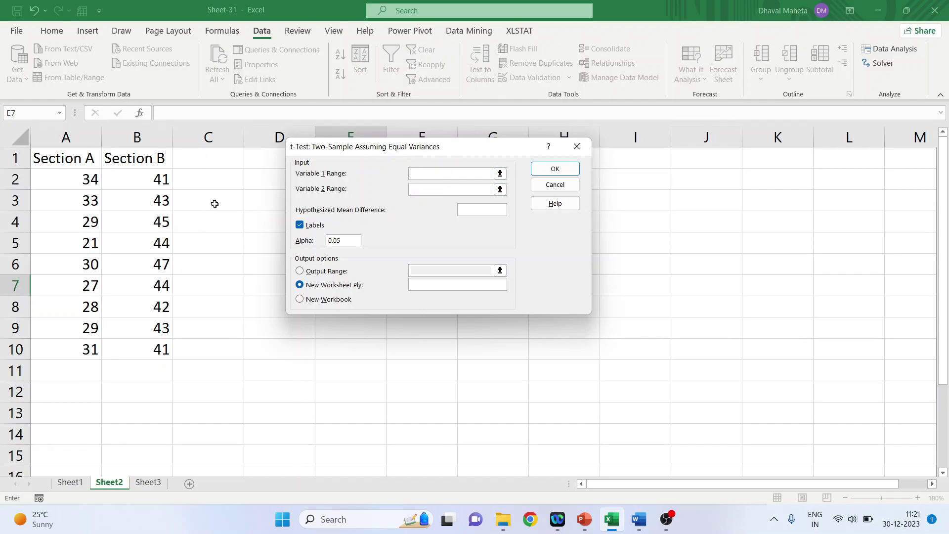
left_click_drag(65, 162, 78, 346)
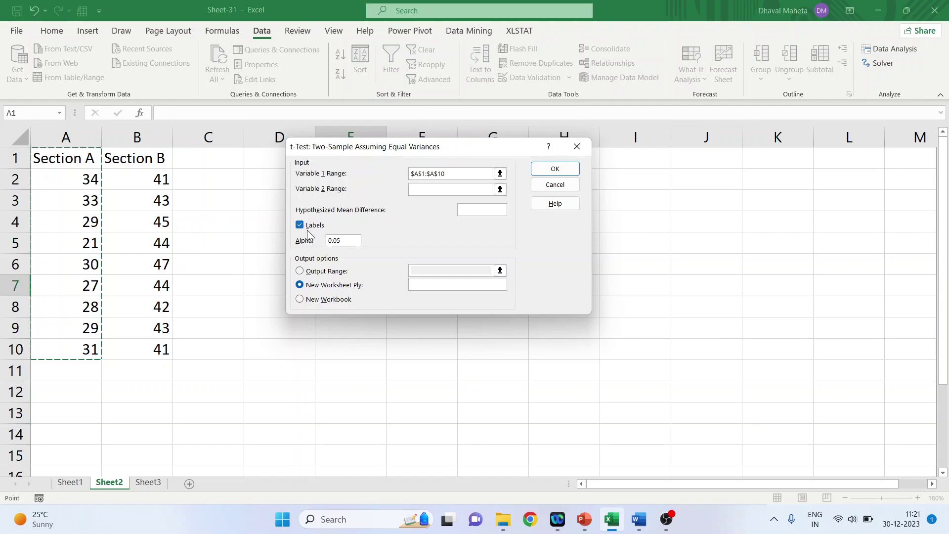
left_click(420, 189)
left_click_drag(159, 156, 159, 344)
left_click(555, 169)
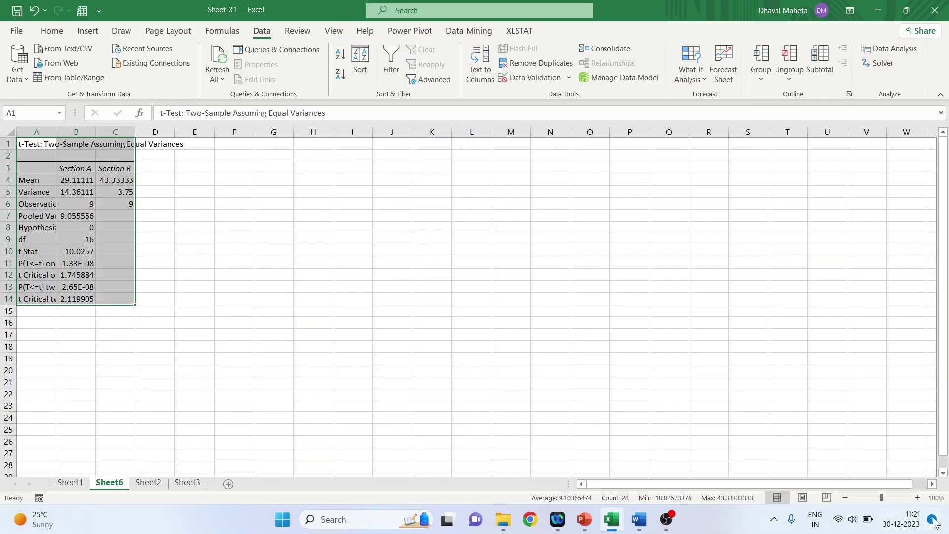
Zoom in on Sheet6 and copy the t-Test output table A1:C14.
left_click(917, 497)
left_click(917, 498)
left_click(917, 498)
left_click(917, 497)
left_click(917, 497)
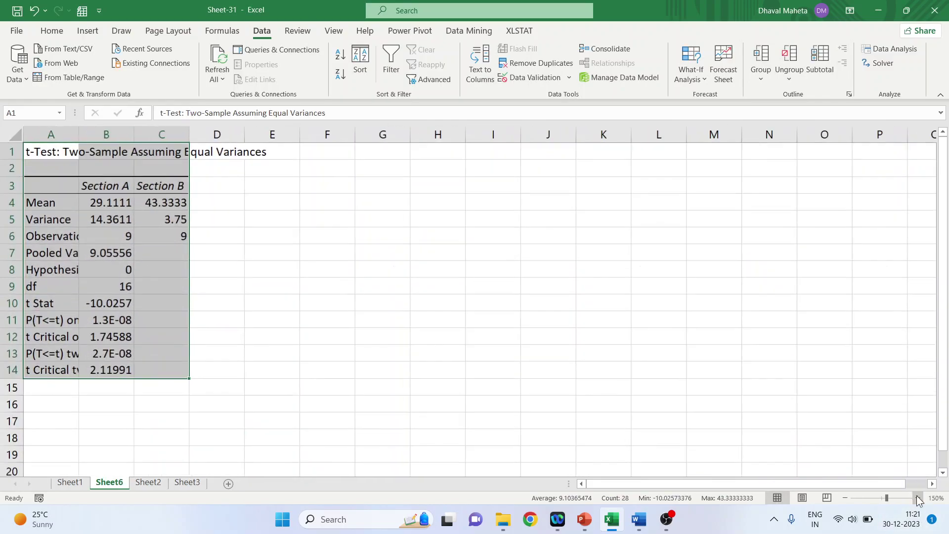
left_click(917, 497)
right_click(159, 194)
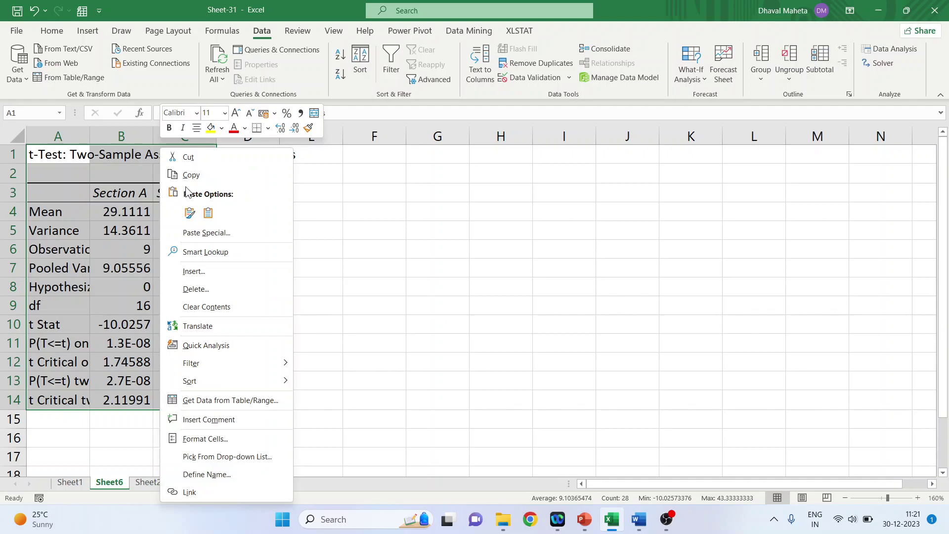
left_click(185, 175)
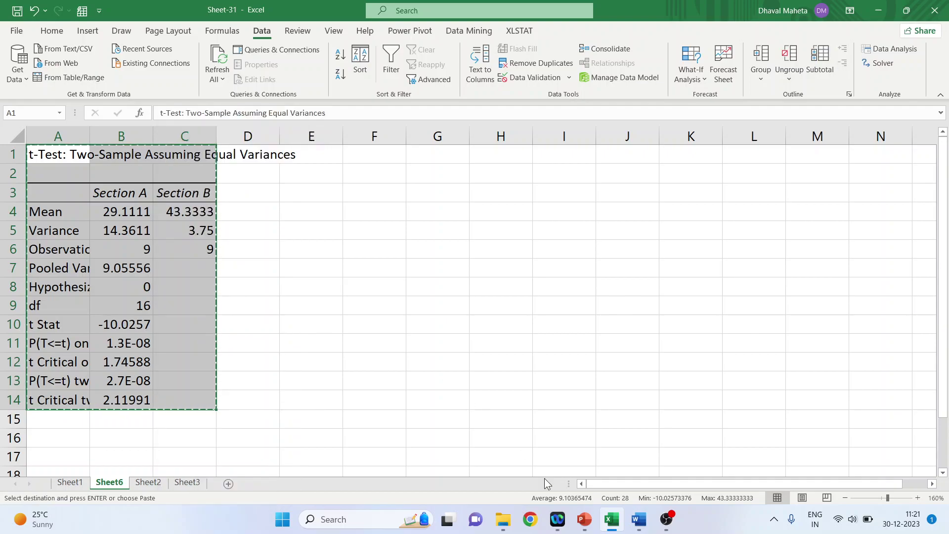
left_click(639, 519)
Scroll through the report's equal-variances results table and highlight its two-tail p-value.
left_click_drag(944, 380, 925, 158)
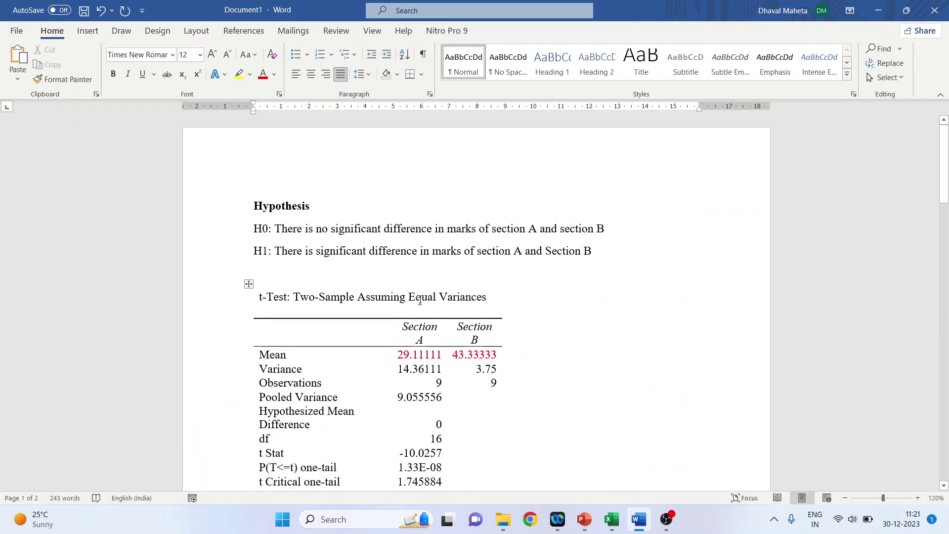
scroll(418, 300, "down", 3)
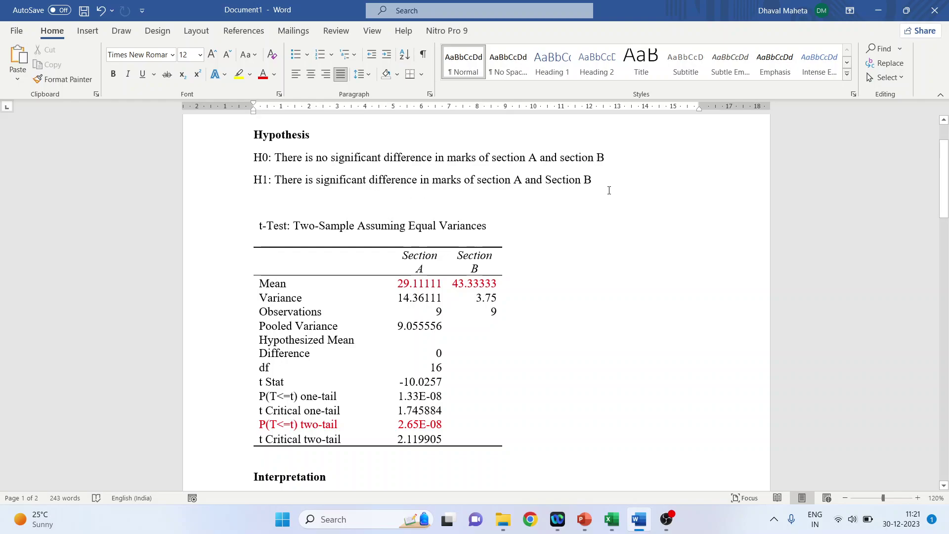
scroll(610, 227, "down", 3)
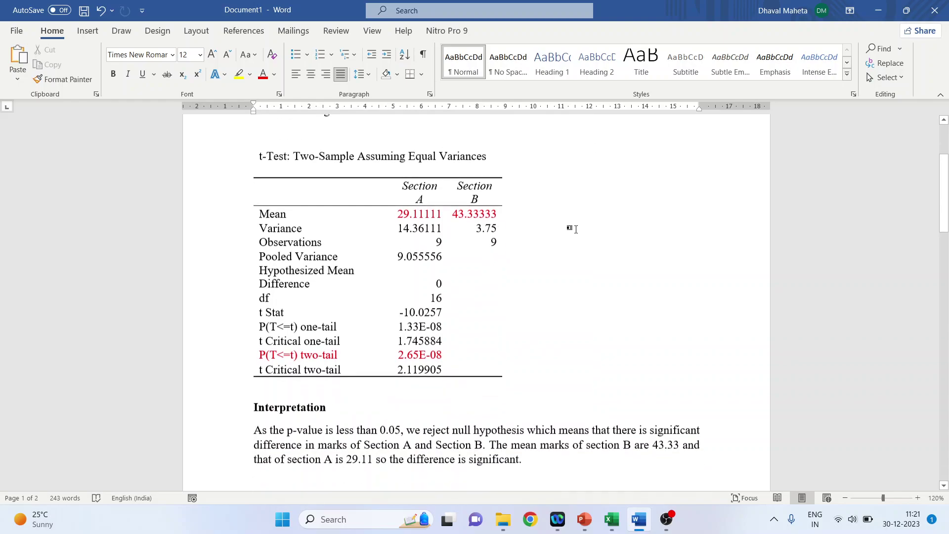
left_click(399, 213)
scroll(427, 289, "down", 1)
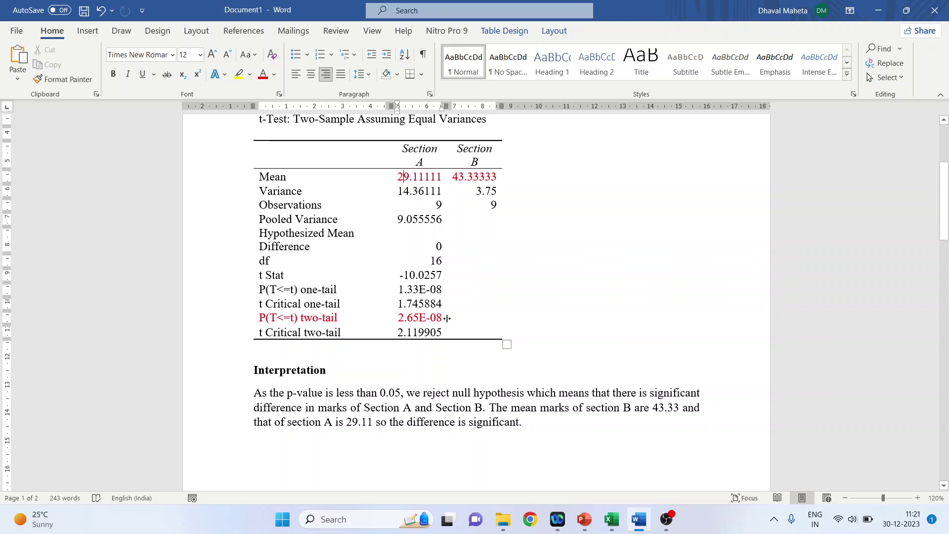
left_click_drag(420, 318, 440, 319)
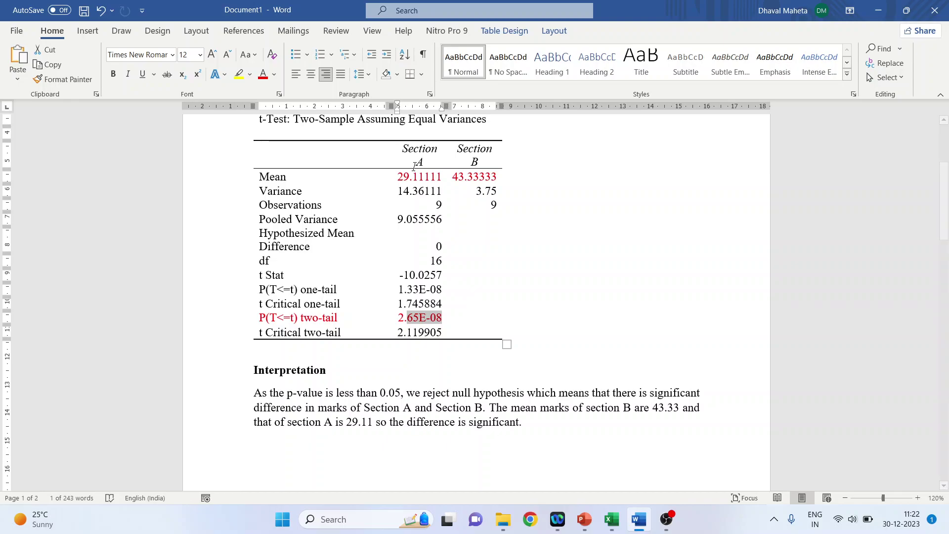
Select 'Equal Variances' in the table title, then go back to Excel.
scroll(536, 271, "up", 3)
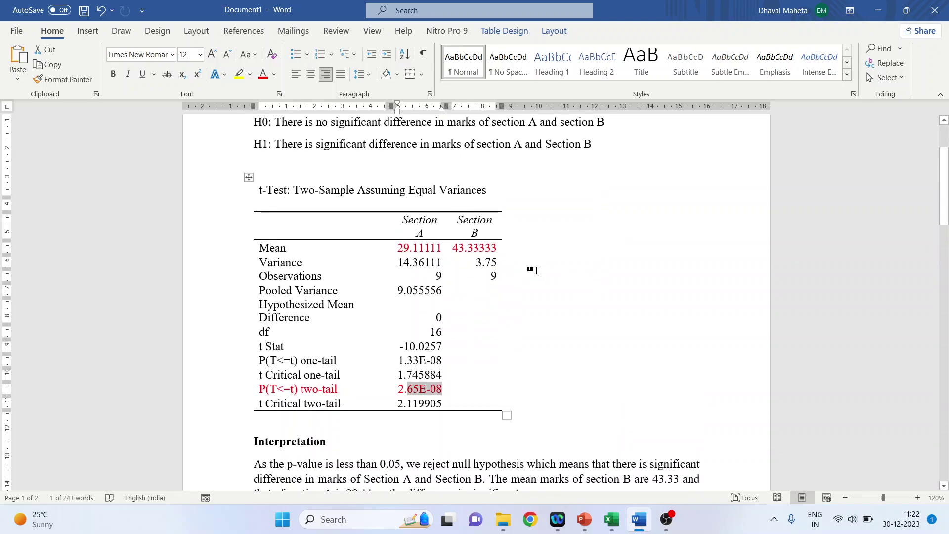
left_click_drag(410, 193, 490, 191)
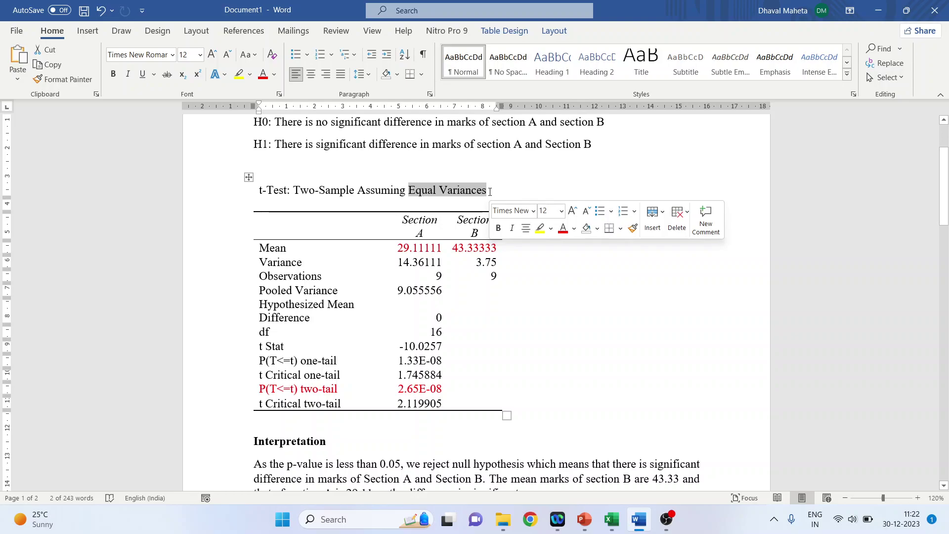
left_click(611, 519)
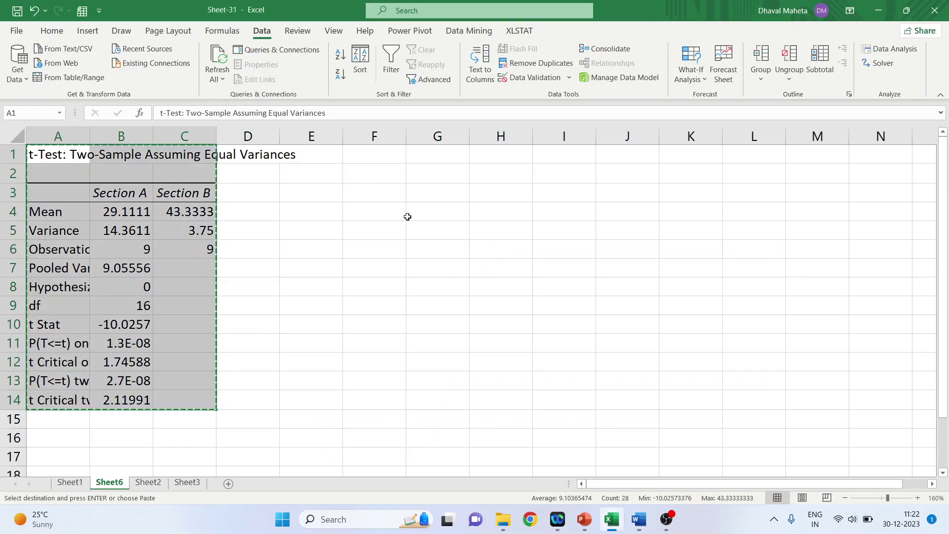
On Sheet2, browse Data Analysis to the unequal variances t-test, then close without running.
left_click(150, 483)
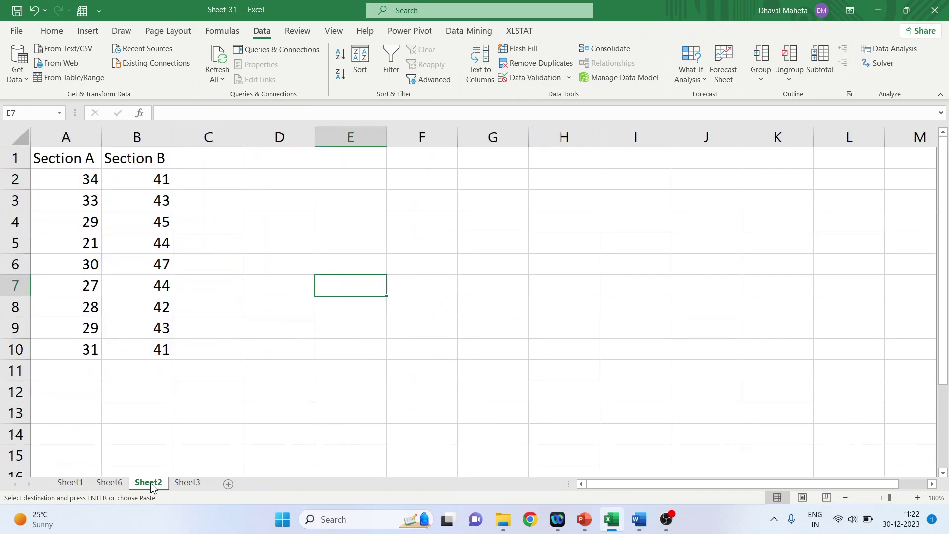
left_click(904, 53)
left_click_drag(510, 250, 510, 256)
left_click(443, 269)
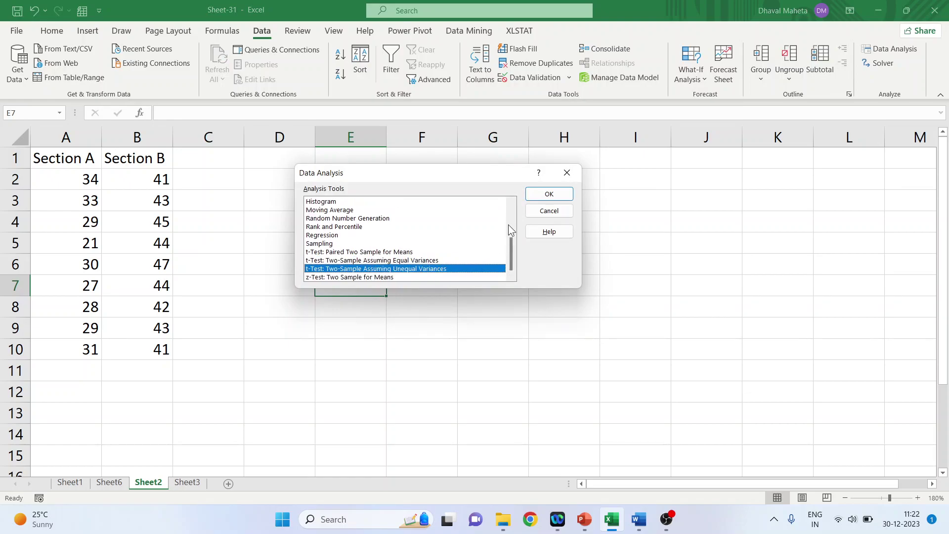
left_click(568, 174)
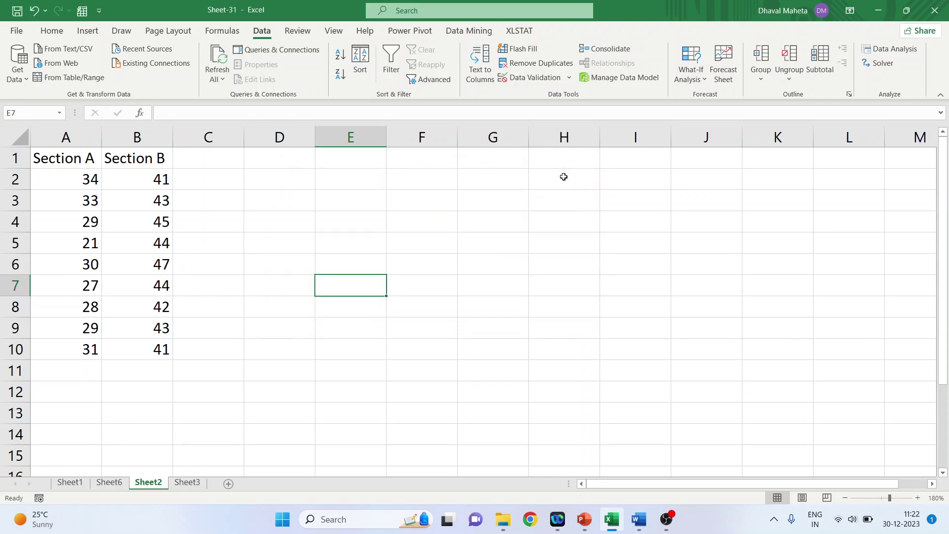
Present slide 4 on the Paired Samples t-test full screen, then end the show.
mouse_move(591, 519)
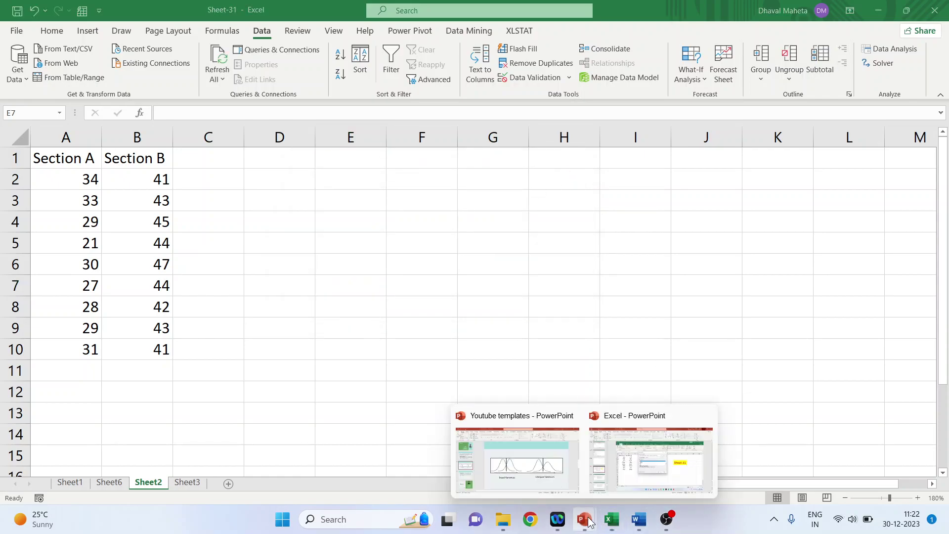
left_click(556, 474)
left_click(72, 369)
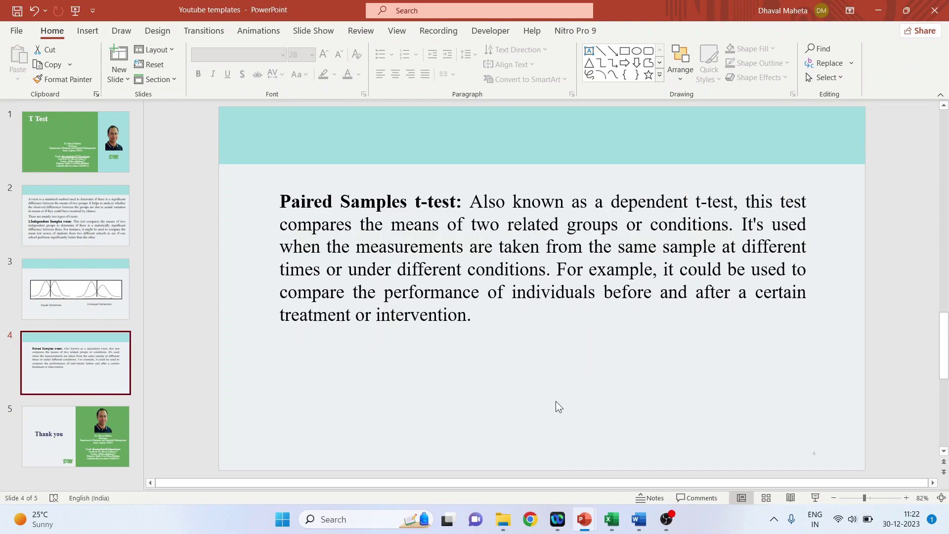
left_click(816, 497)
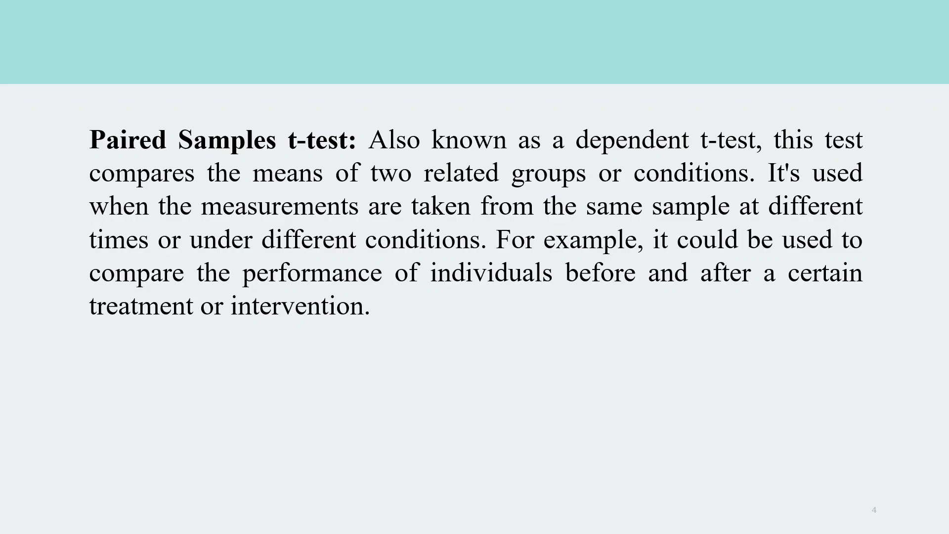
key("Escape")
Bring Excel forward on Sheet3 and point out the Before and After columns A and B.
left_click(611, 519)
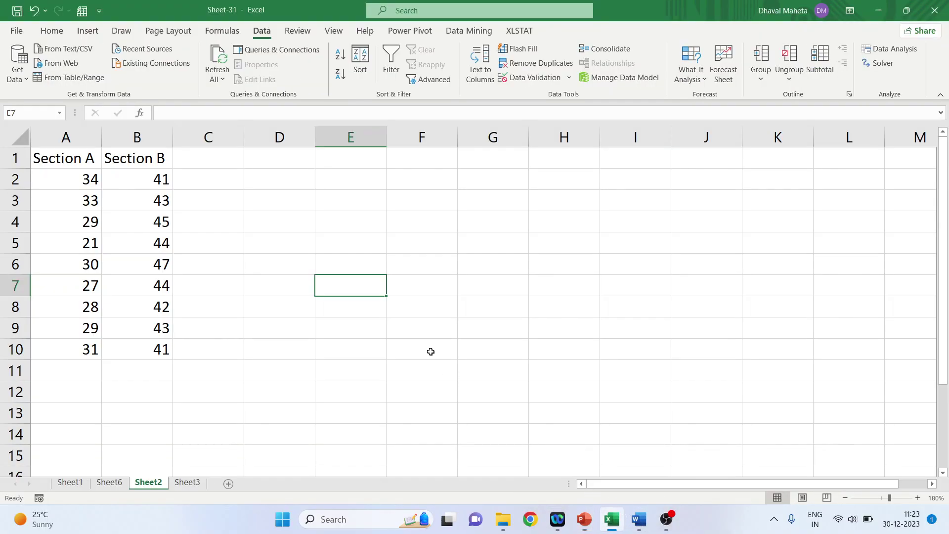
left_click(184, 483)
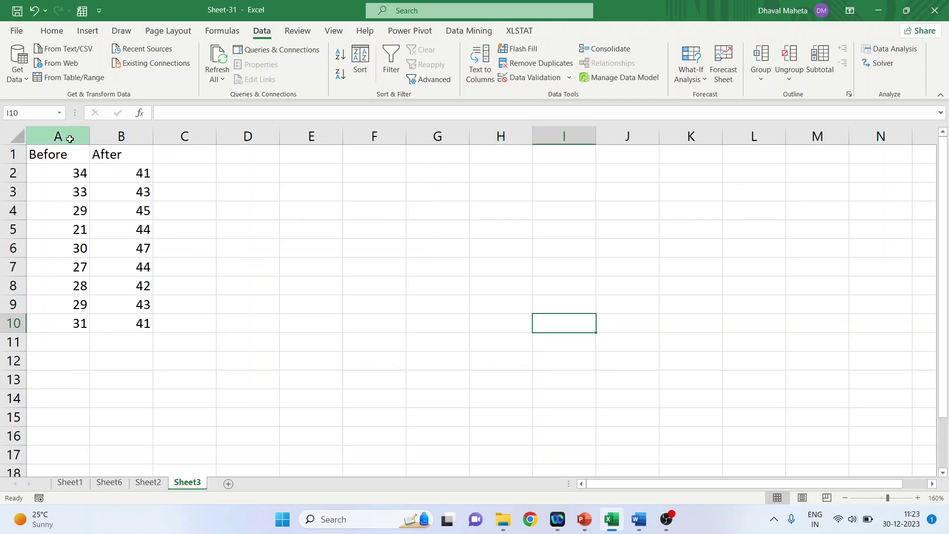
left_click(69, 136)
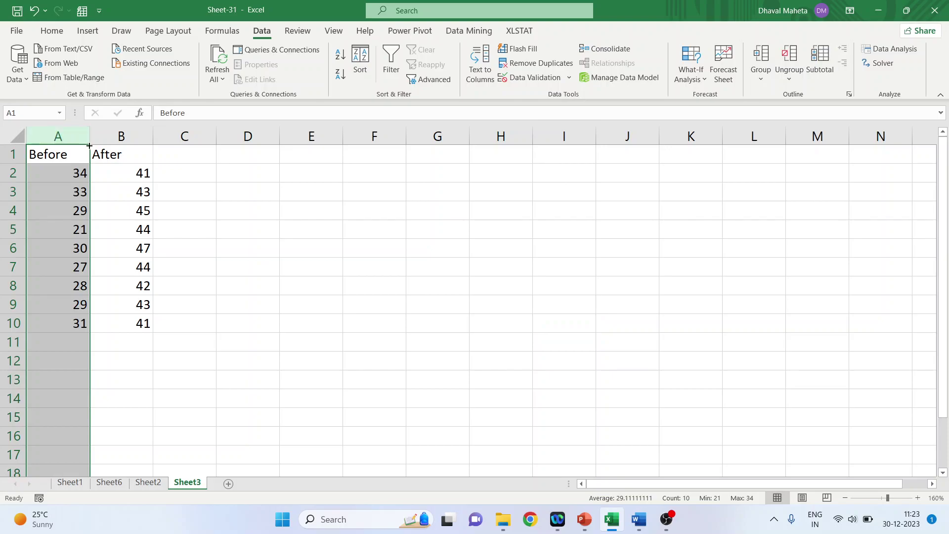
left_click(130, 136)
left_click(246, 195)
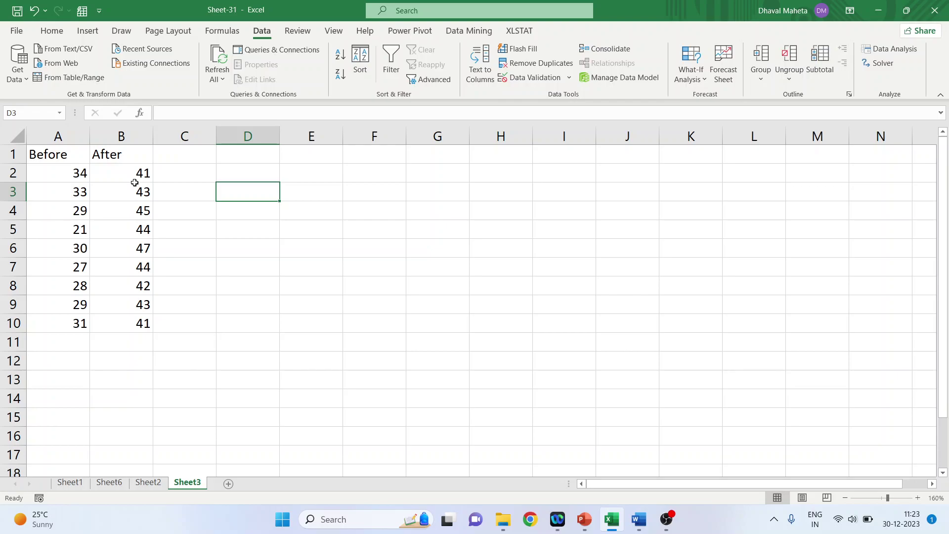
Choose t-Test: Paired Two Sample for Means from the Data Analysis tools.
left_click(890, 48)
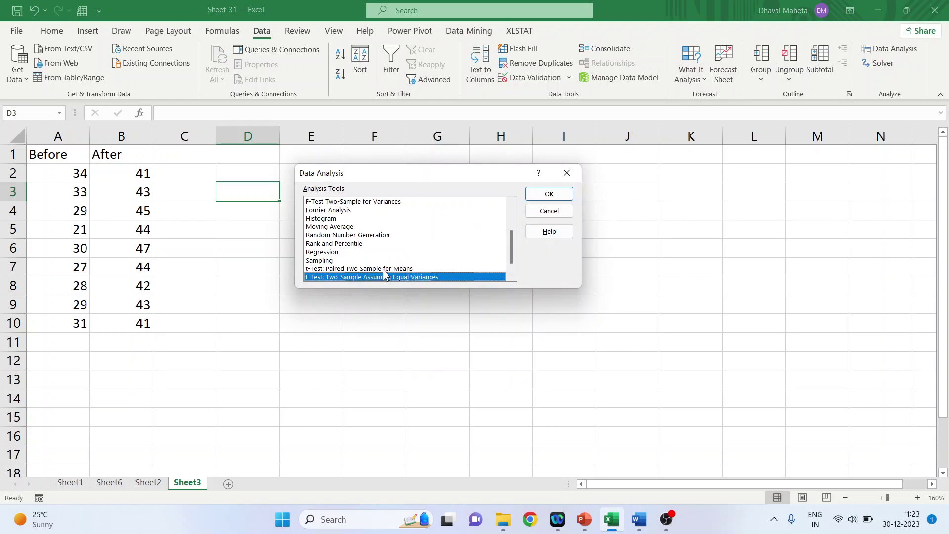
left_click(383, 270)
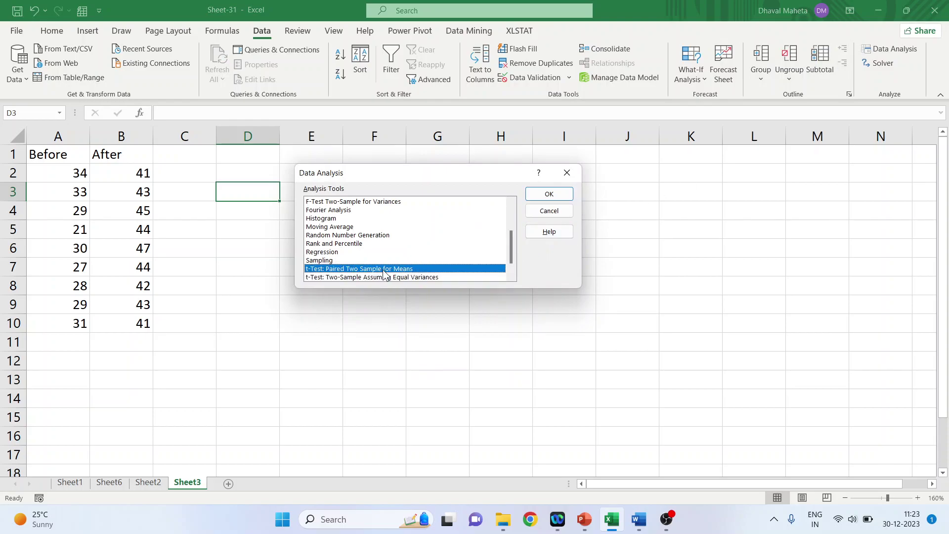
left_click(538, 197)
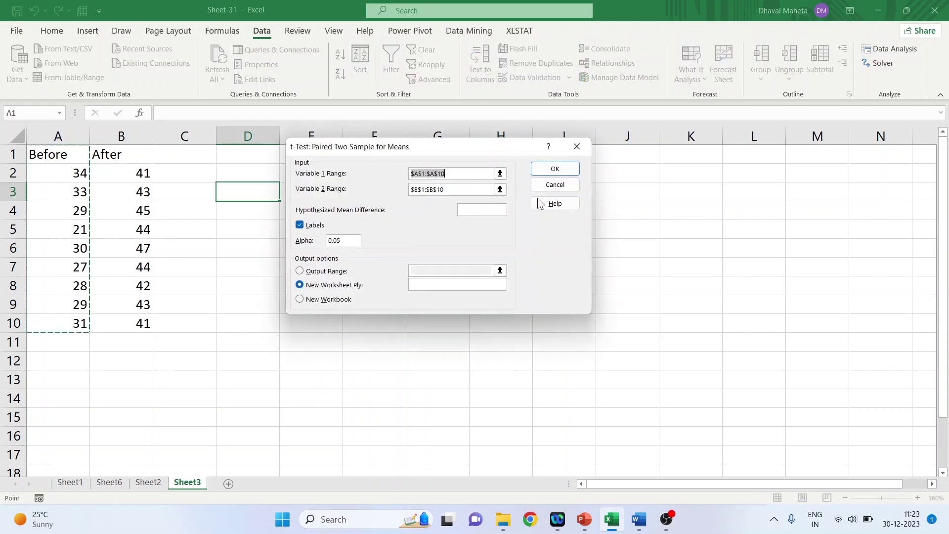
Set Variable 1 to Before A1:A10 and Variable 2 to After B1:B10, then run onto Sheet7.
key("BackSpace")
left_click(461, 188)
key("BackSpace")
key("BackSpace")
key("BackSpace")
key("BackSpace")
key("BackSpace")
key("BackSpace")
key("BackSpace")
key("BackSpace")
key("BackSpace")
key("BackSpace")
left_click(419, 174)
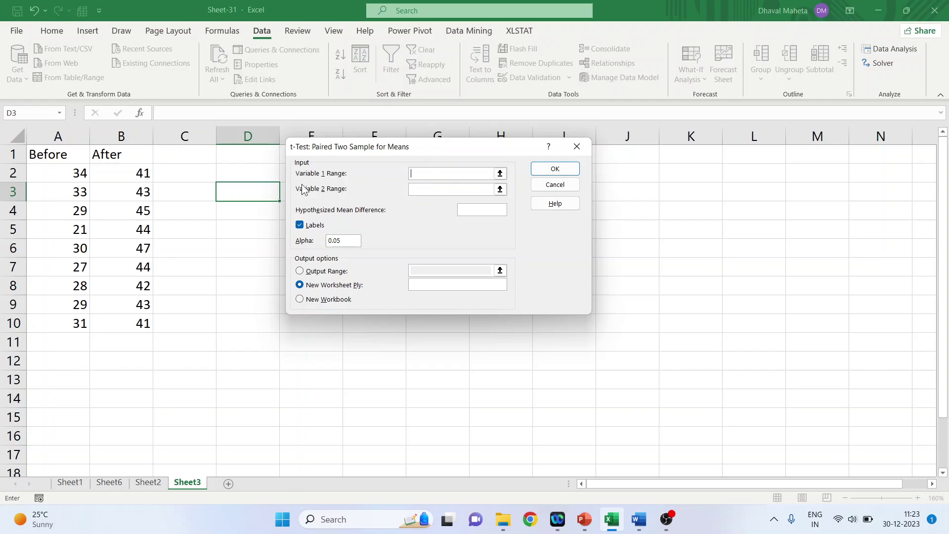
left_click_drag(51, 159, 81, 319)
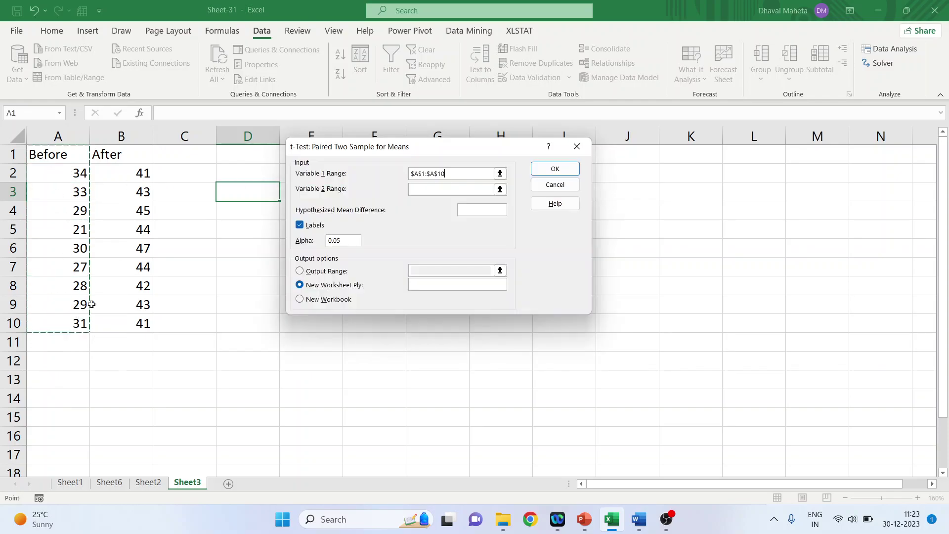
left_click(445, 188)
left_click_drag(123, 153, 144, 329)
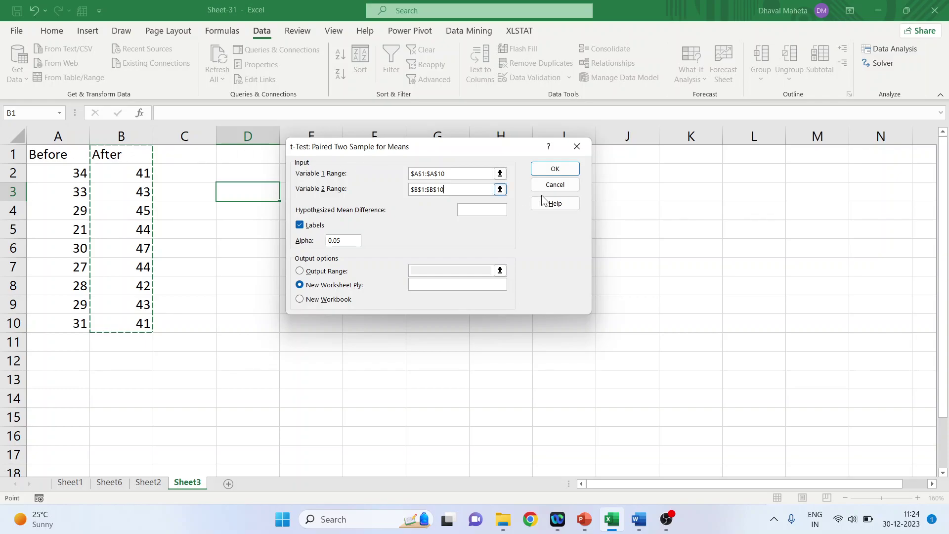
left_click(550, 169)
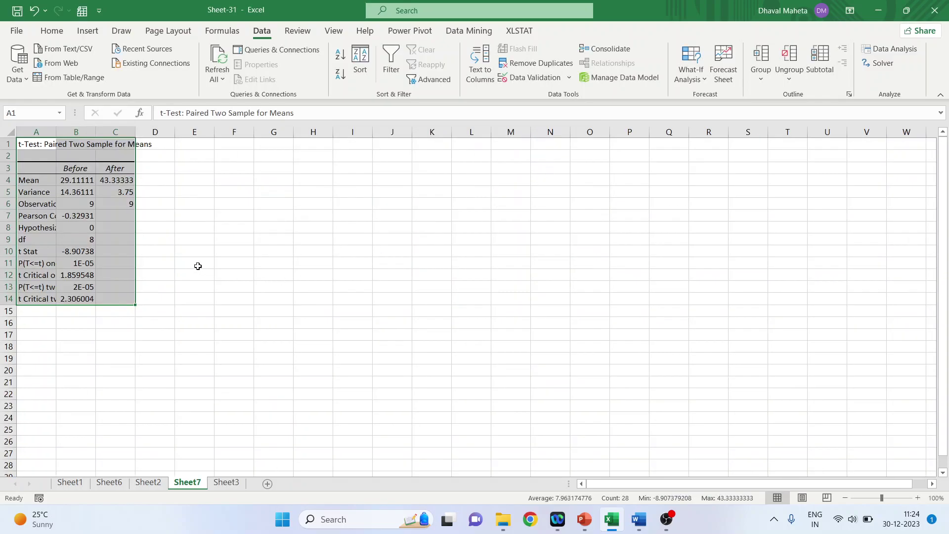
Zoom in on the paired t-test output (t Stat -8.90738, df 8) and return to Word.
left_click(918, 498)
left_click(918, 498)
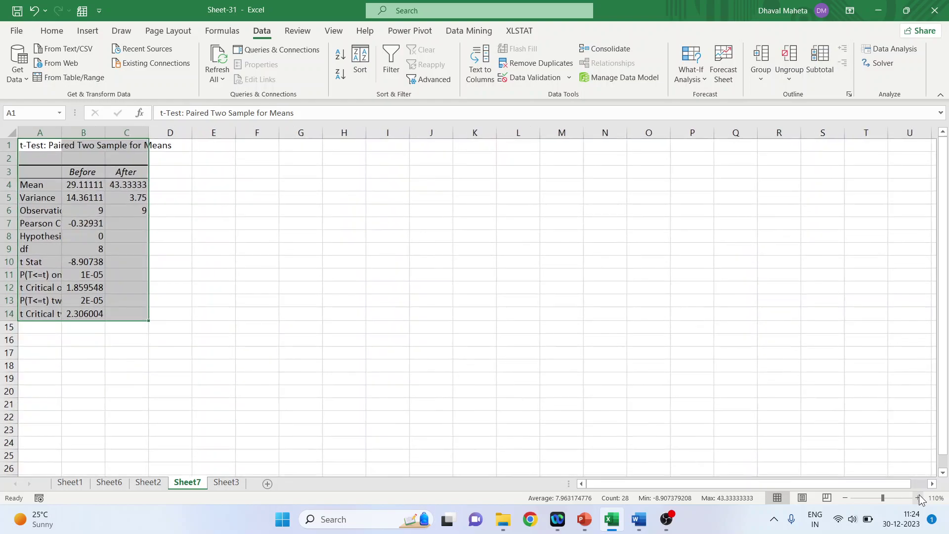
left_click(918, 498)
left_click(918, 498)
left_click(918, 498)
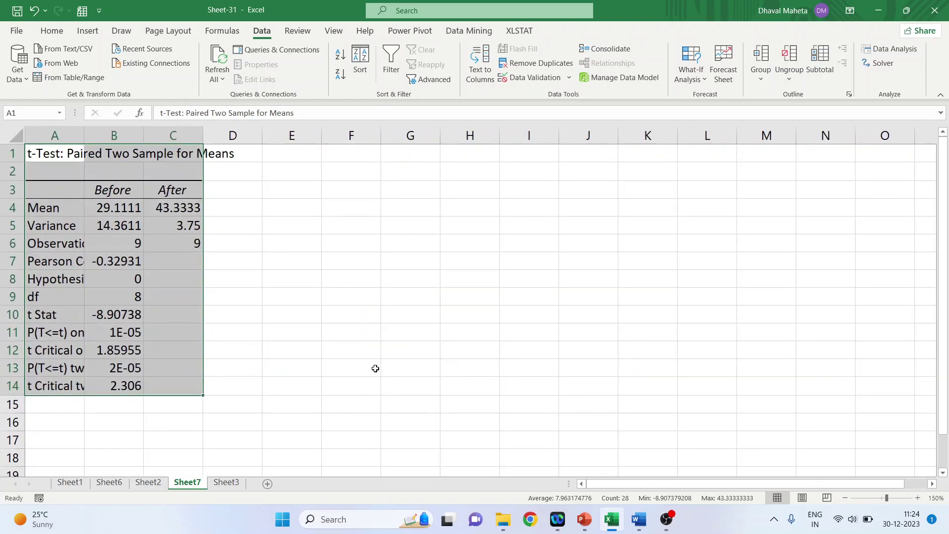
left_click(639, 519)
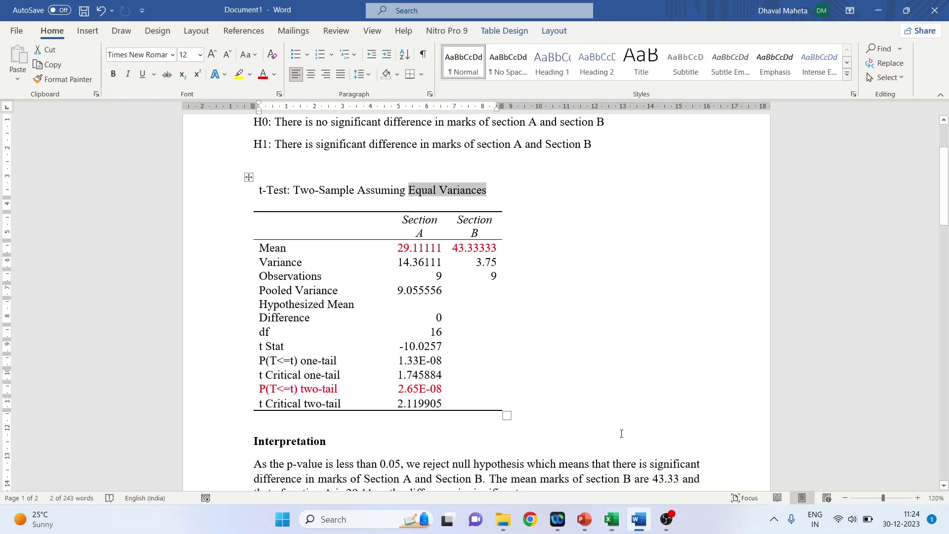
Delete the blank lines above the paired t-test Hypothesis heading on page 2.
scroll(625, 376, "down", 12)
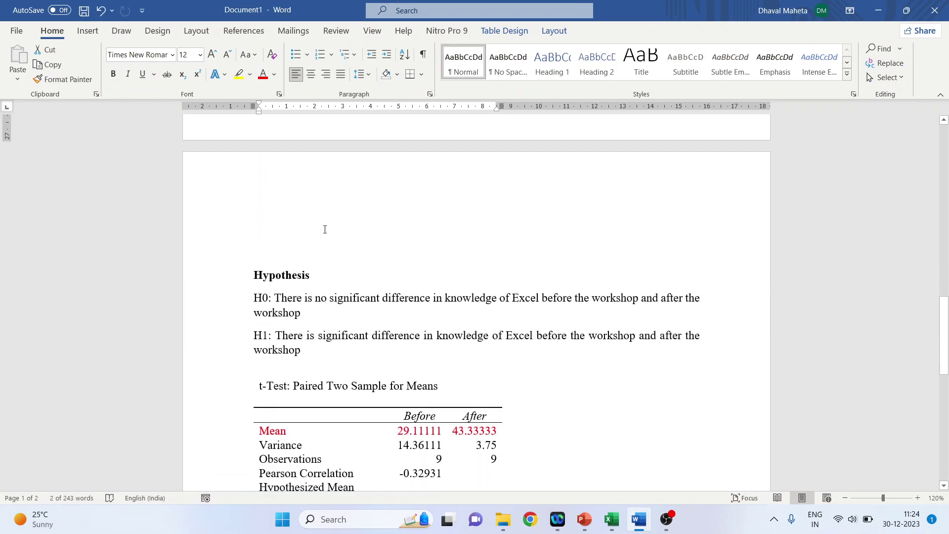
left_click(325, 229)
key("Delete")
key("Delete")
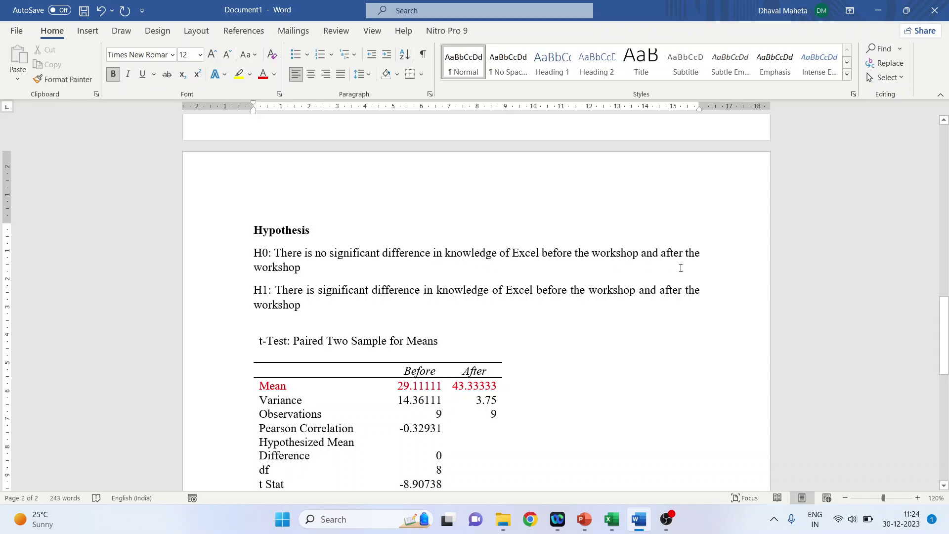
Review the paired t-test table's 2E-05 two-tail p-value.
scroll(690, 268, "down", 2)
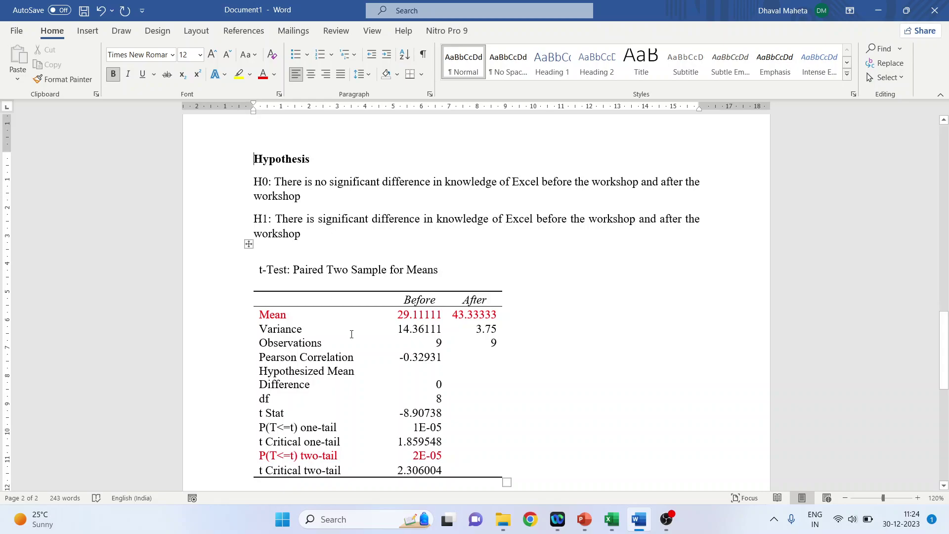
scroll(356, 331, "down", 4)
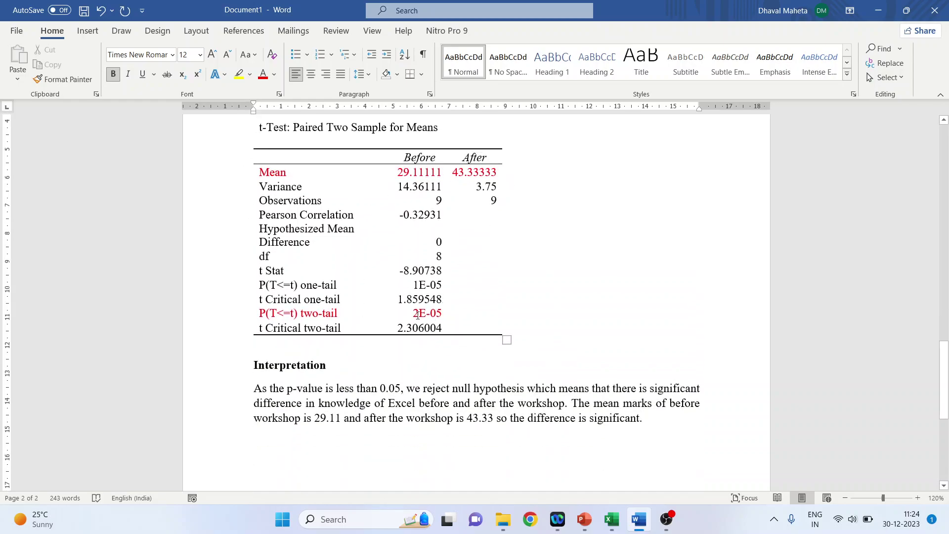
left_click_drag(413, 315, 458, 317)
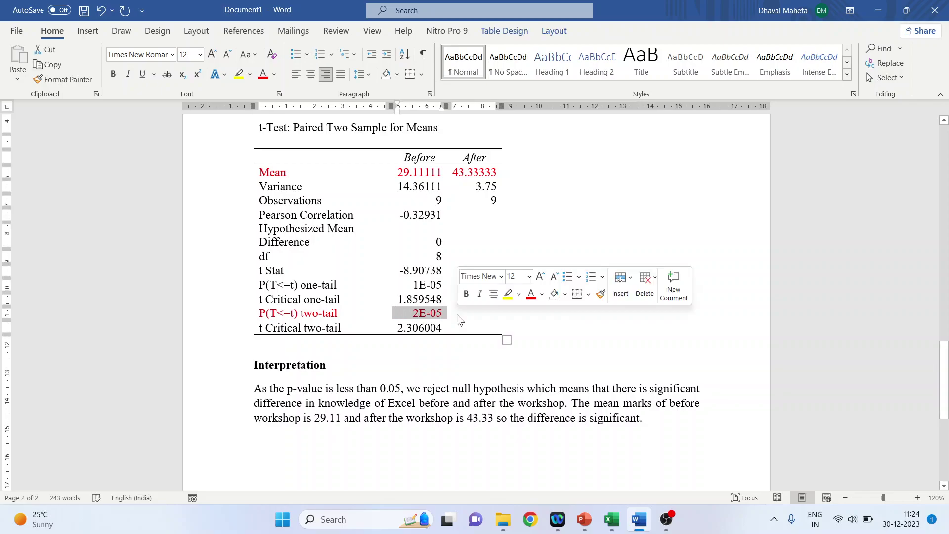
left_click(422, 316)
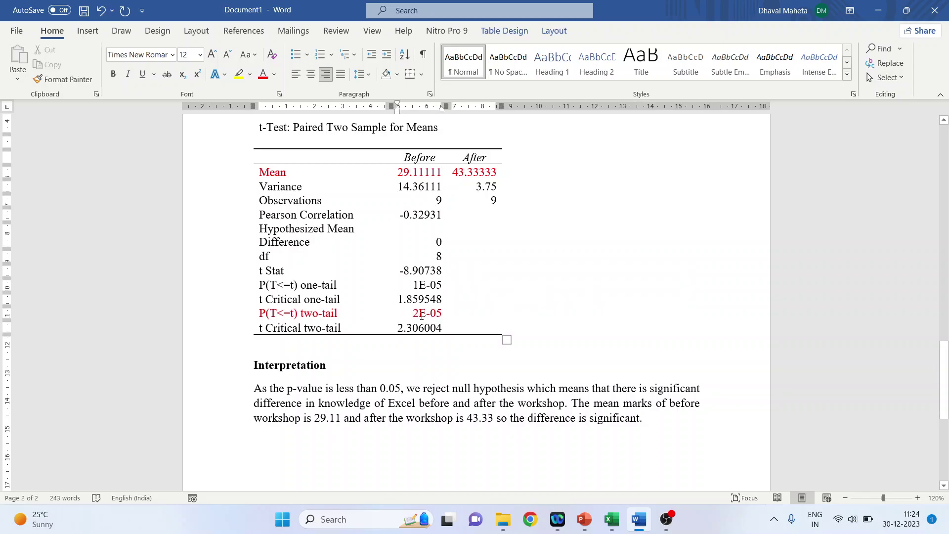